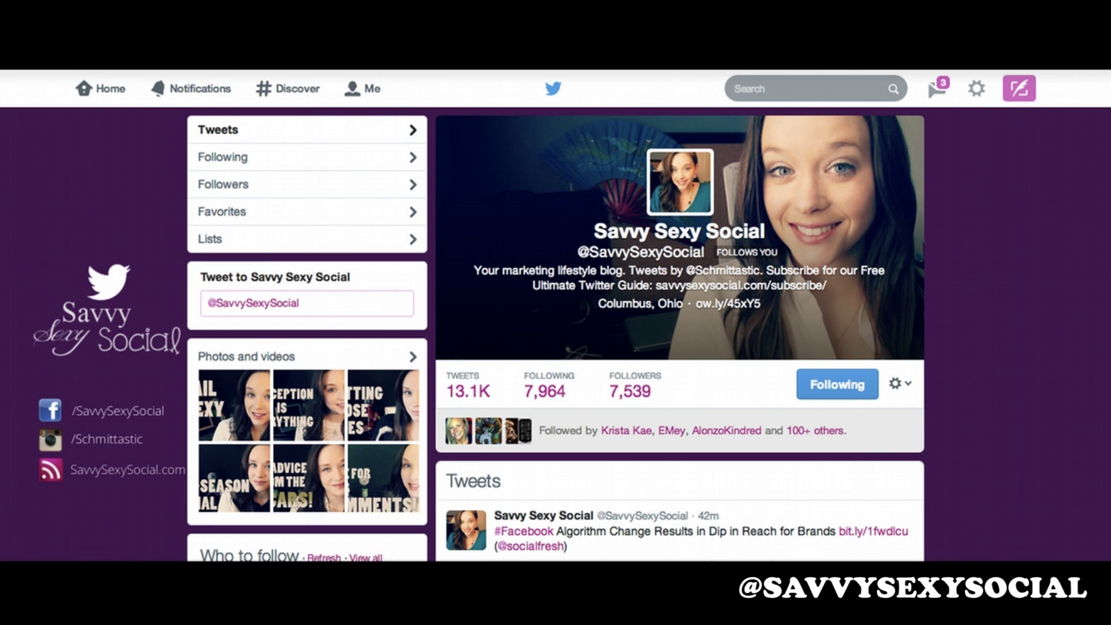
# Go to search.twitter.com and open the advanced search form
pyautogui.click(804, 88)
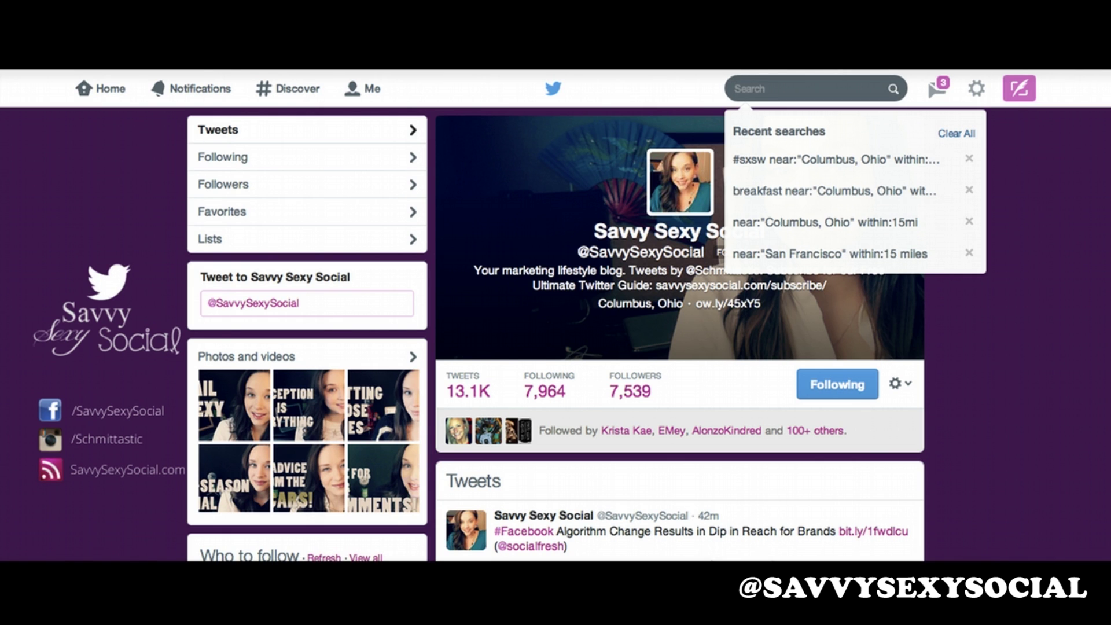
pyautogui.press('Down')
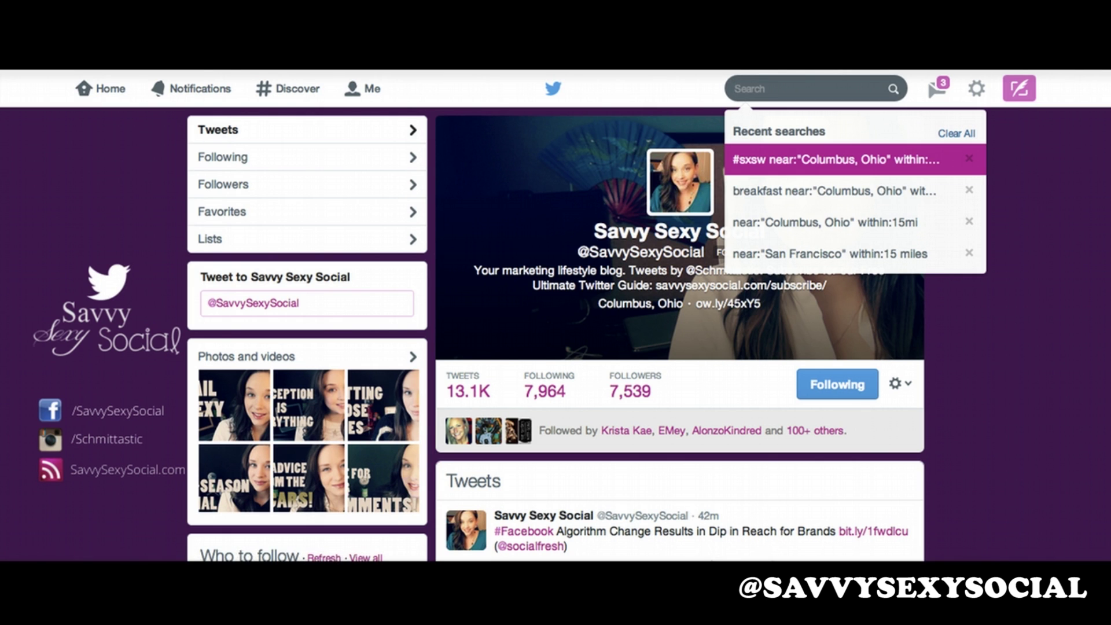
pyautogui.hotkey('ctrl', 'l')
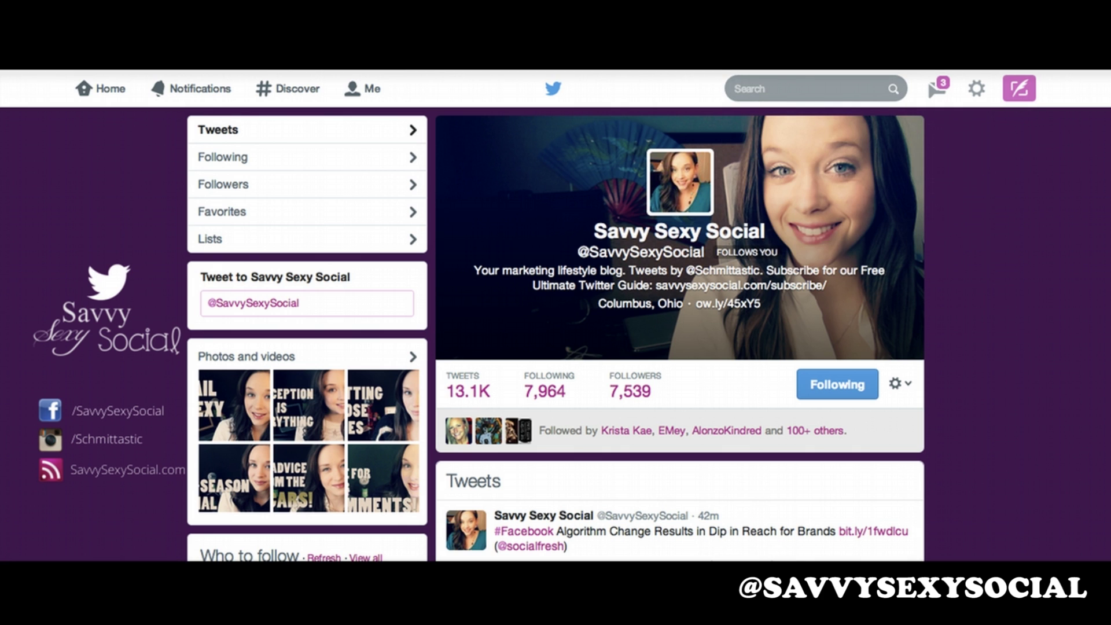
pyautogui.write('search.twitter.com')
pyautogui.press('Return')
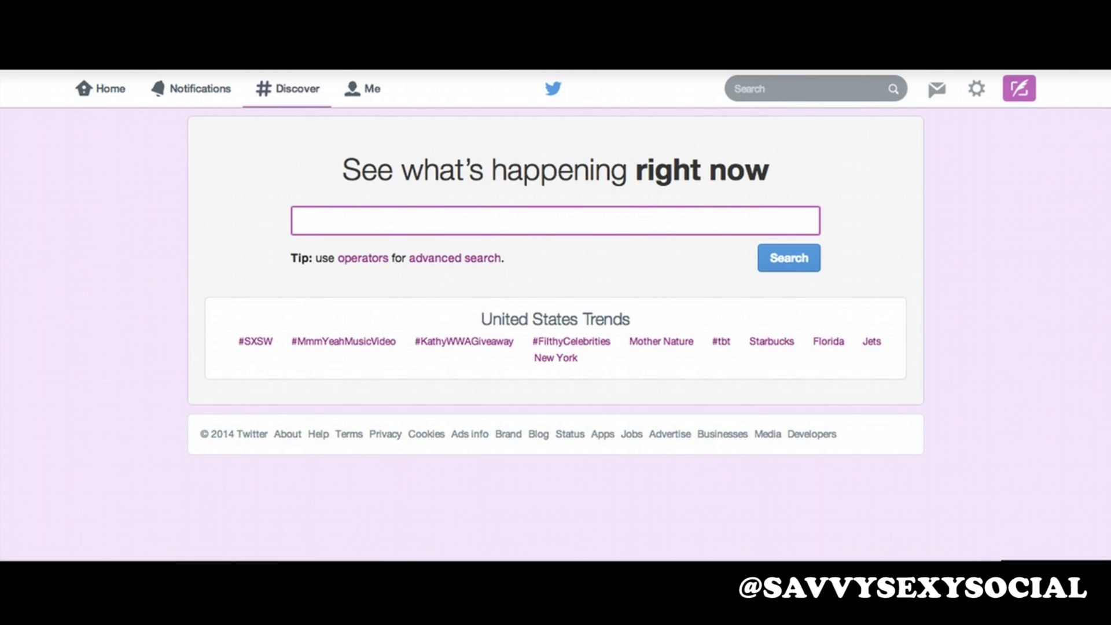
pyautogui.click(454, 258)
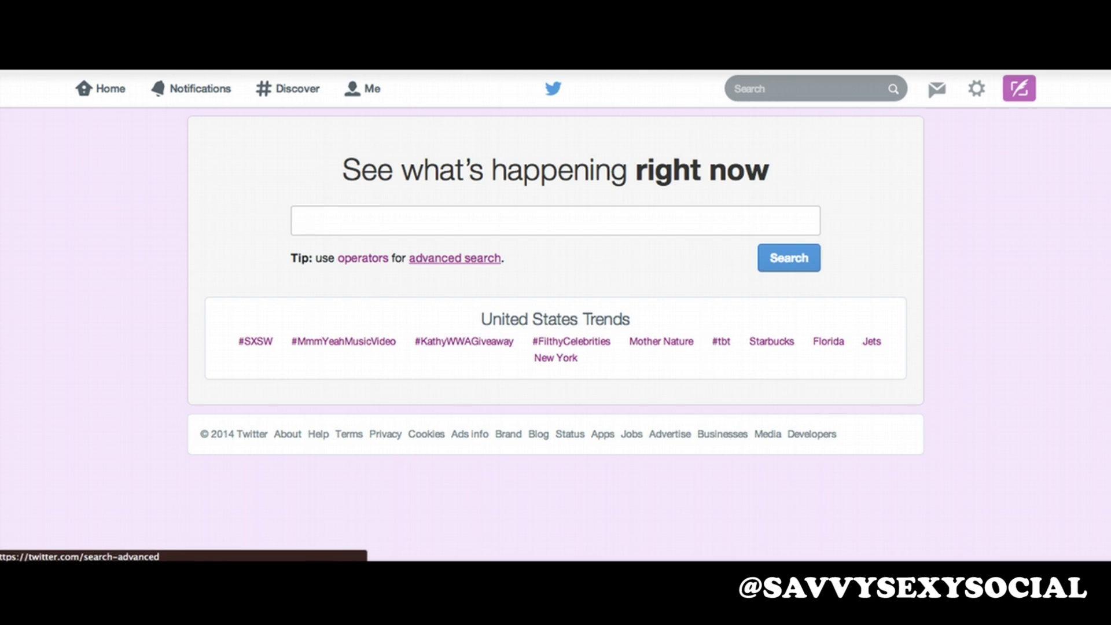
# Examine the advanced search fields for words, hashtags, language, accounts, places and other filters
pyautogui.scroll(-3, 555, 335)
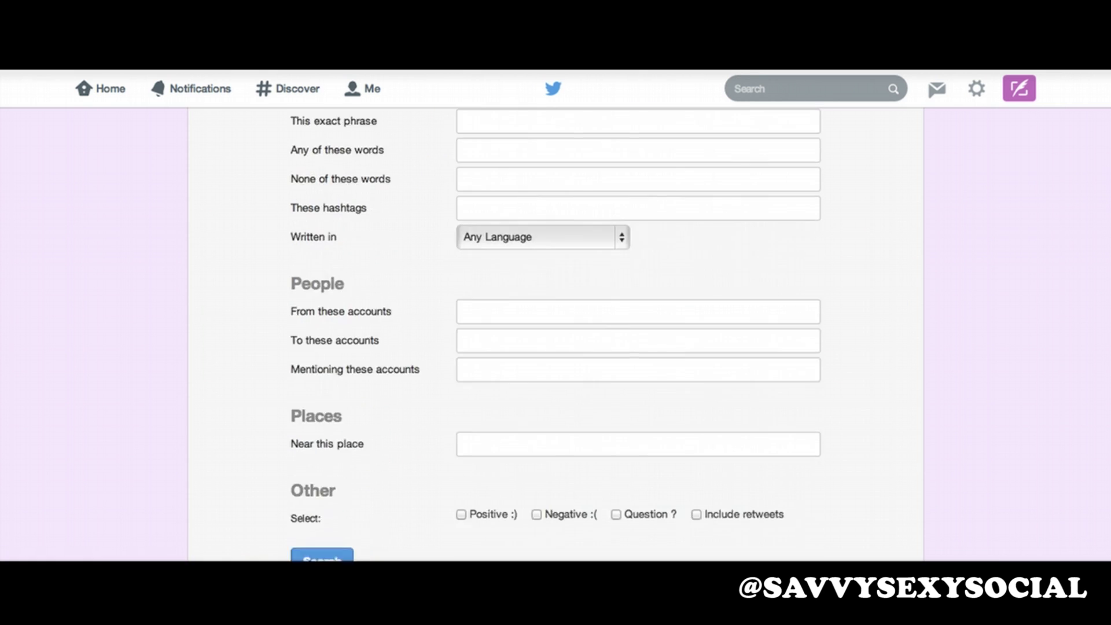
pyautogui.scroll(-3, 555, 335)
pyautogui.scroll(3, 556, 336)
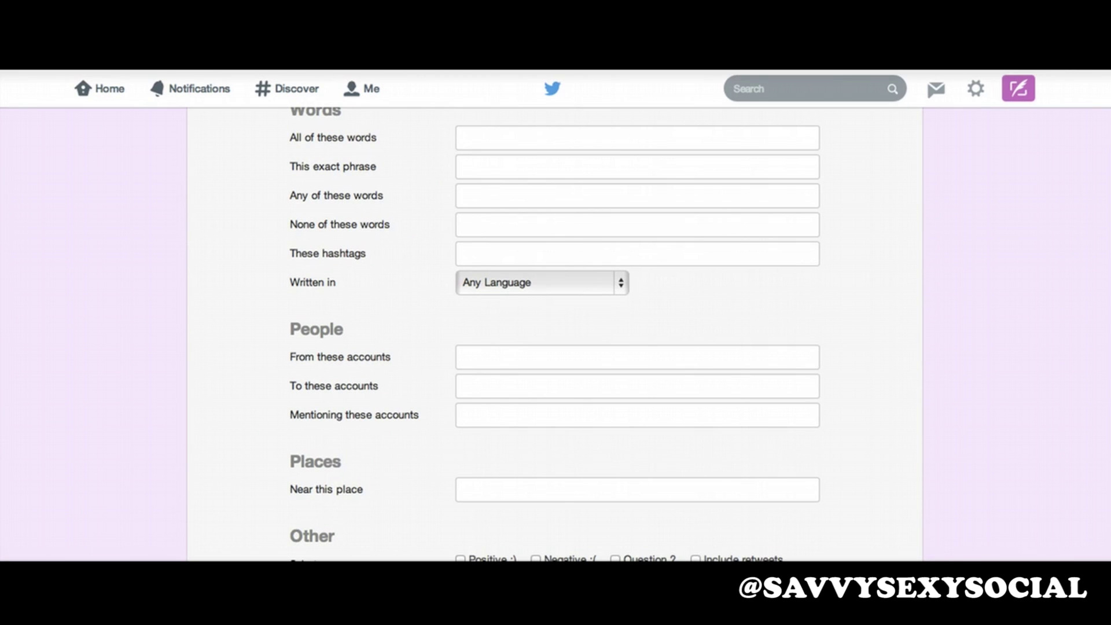
pyautogui.click(736, 88)
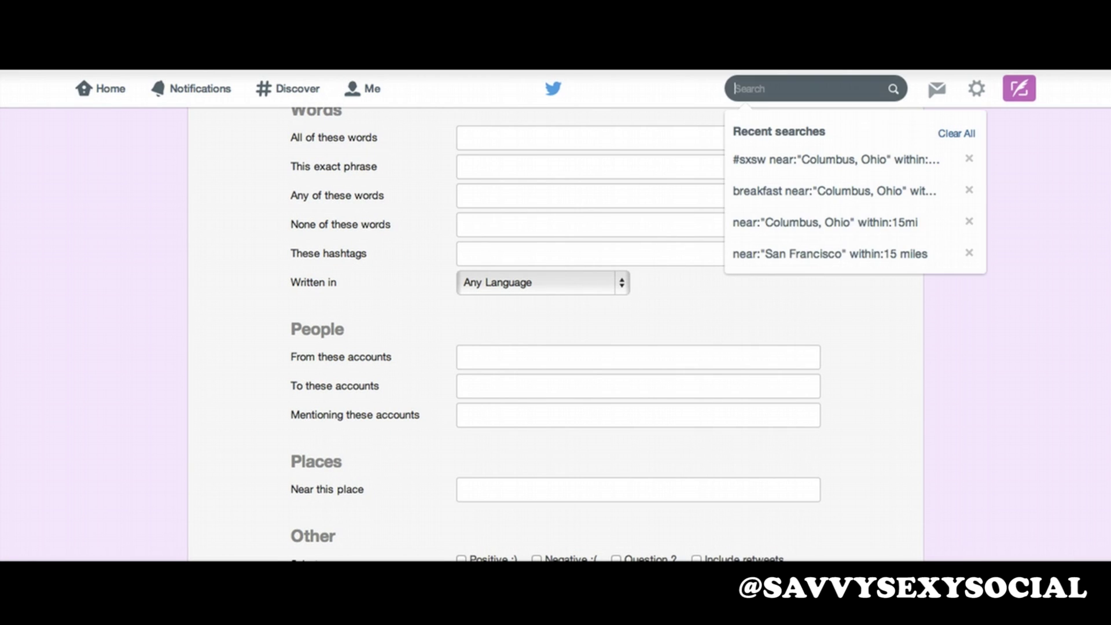
pyautogui.click(461, 195)
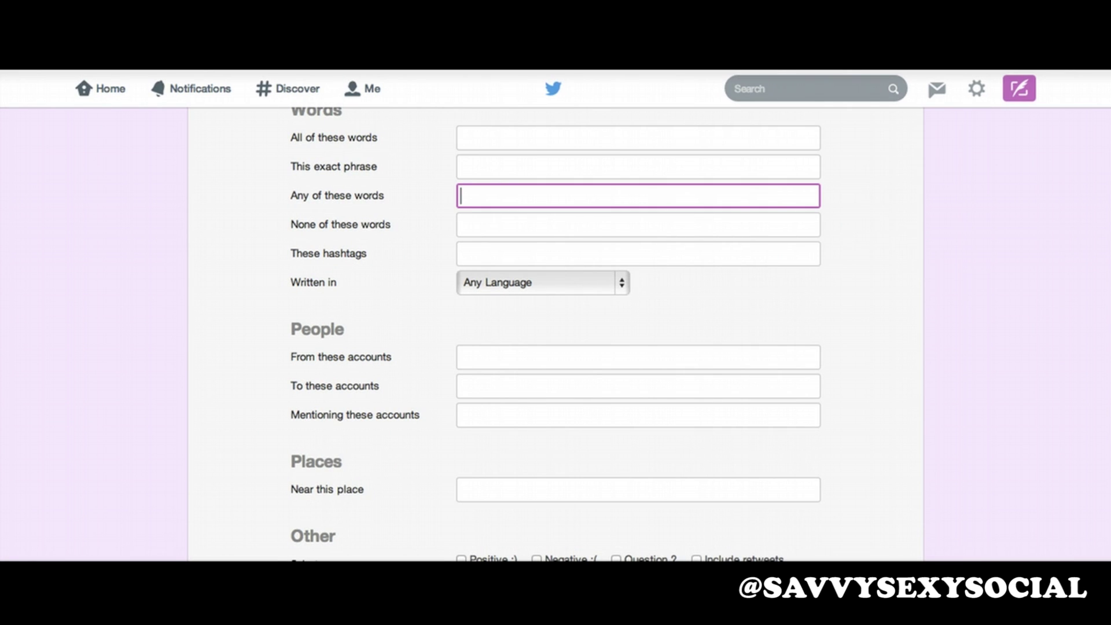
pyautogui.scroll(-2, 555, 333)
pyautogui.scroll(-1, 556, 334)
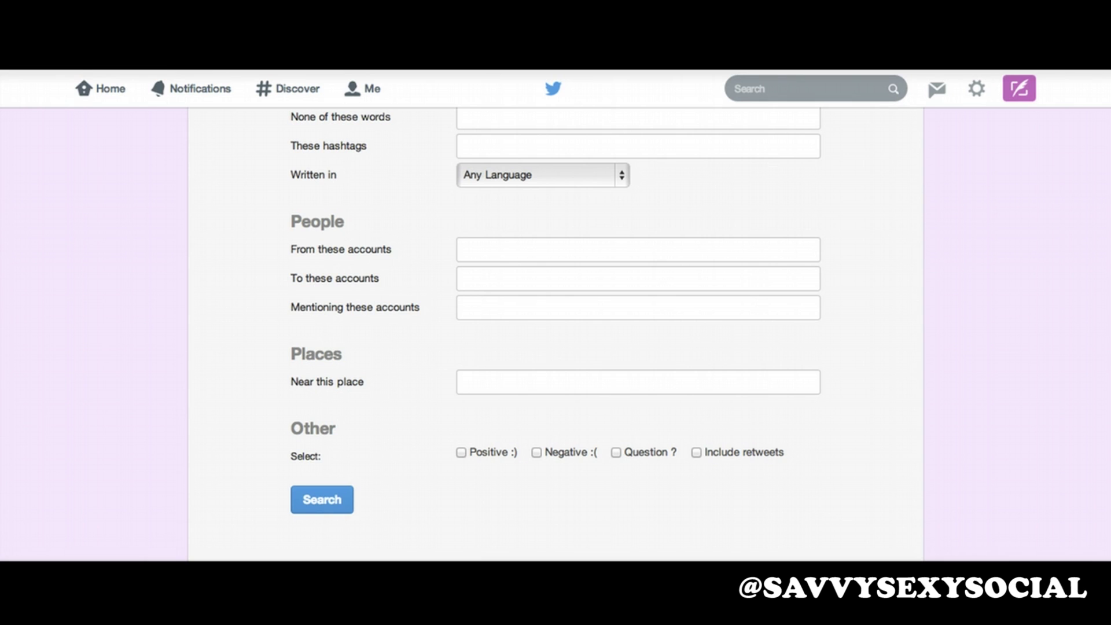
pyautogui.scroll(3, 556, 334)
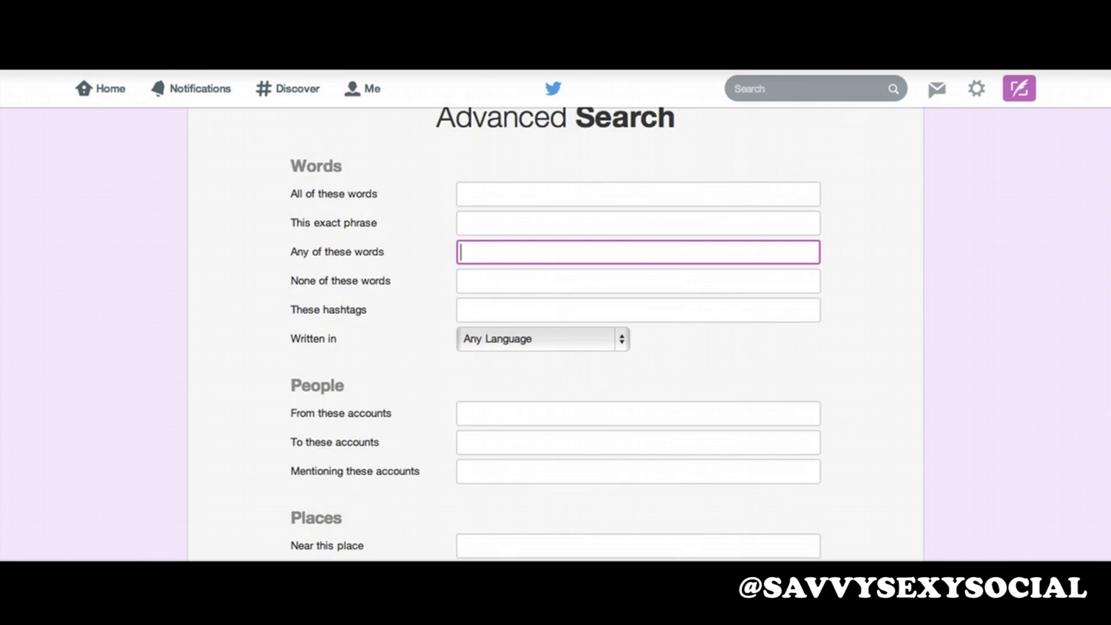
pyautogui.click(638, 194)
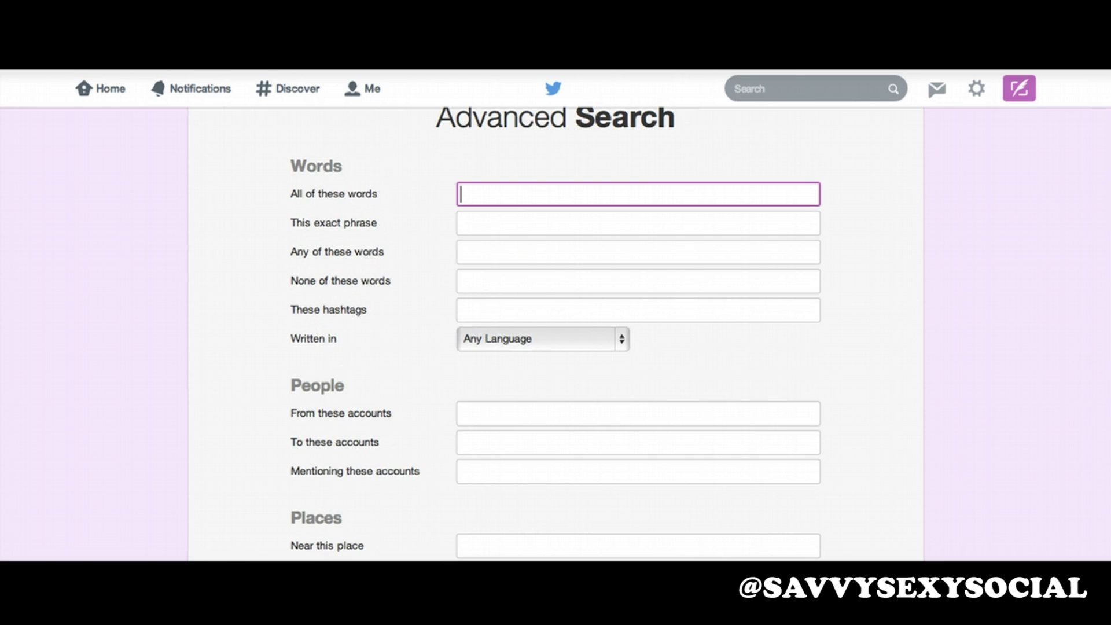
pyautogui.write('#sxsw')
pyautogui.click(484, 194)
pyautogui.tripleClick(484, 194)
pyautogui.press('BackSpace')
# Run an advanced search for the hashtag #sxsw near the place Columbus, Ohio
pyautogui.click(461, 309)
pyautogui.write('#sxsw')
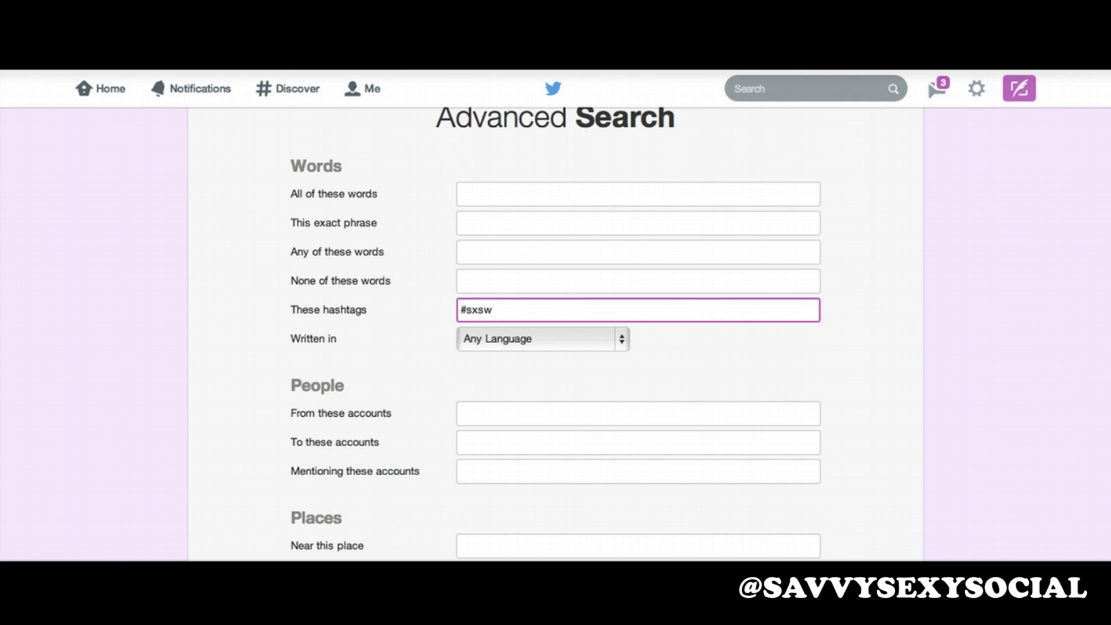
pyautogui.press('Tab')
pyautogui.scroll(-4, 555, 333)
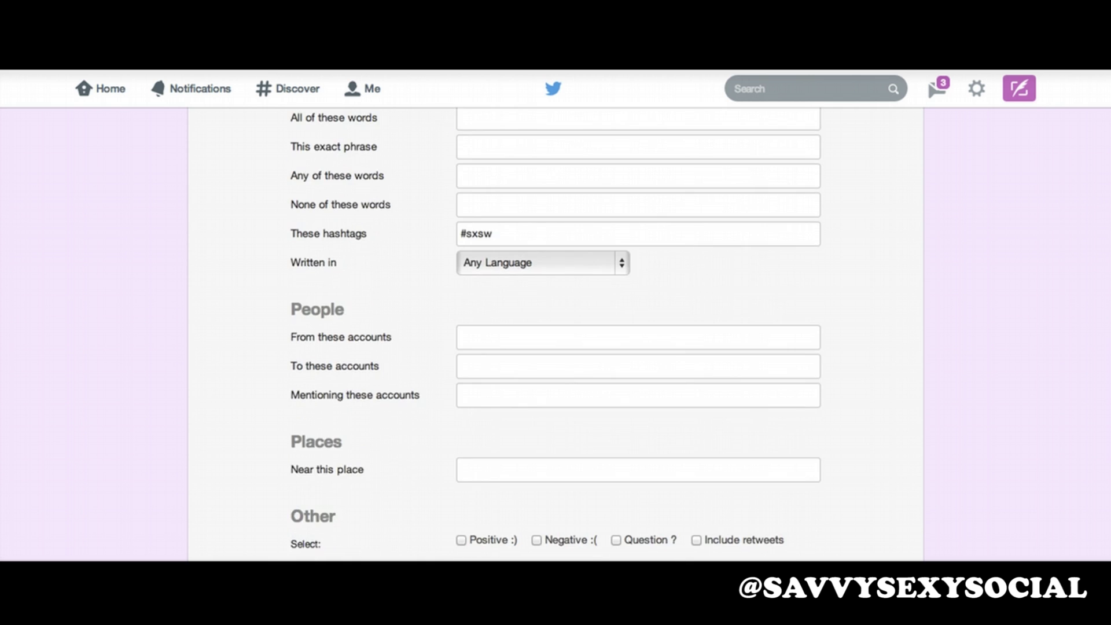
pyautogui.click(461, 315)
pyautogui.write('Columbus, Ohio')
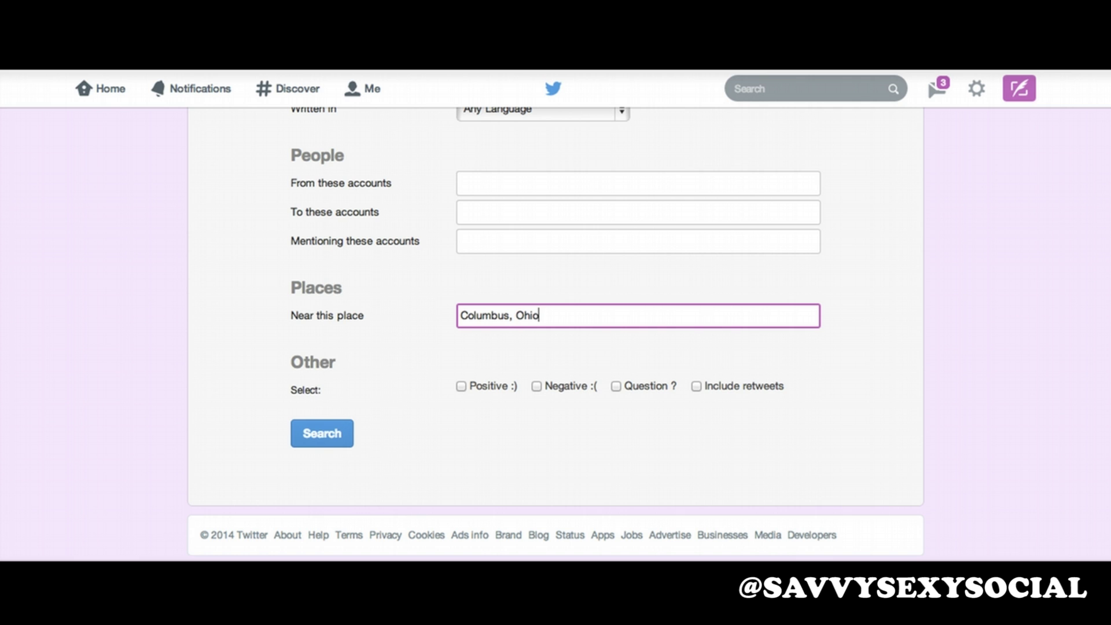
pyautogui.click(322, 433)
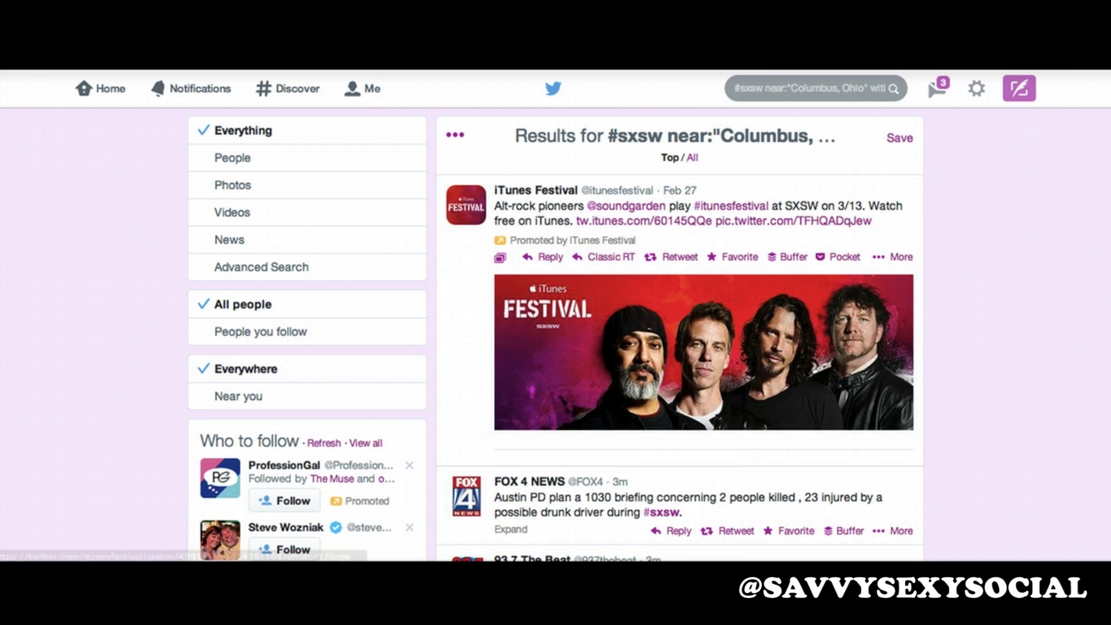
# Switch the #sxsw results from top tweets to all tweets
pyautogui.scroll(-7, 556, 336)
pyautogui.scroll(7, 681, 335)
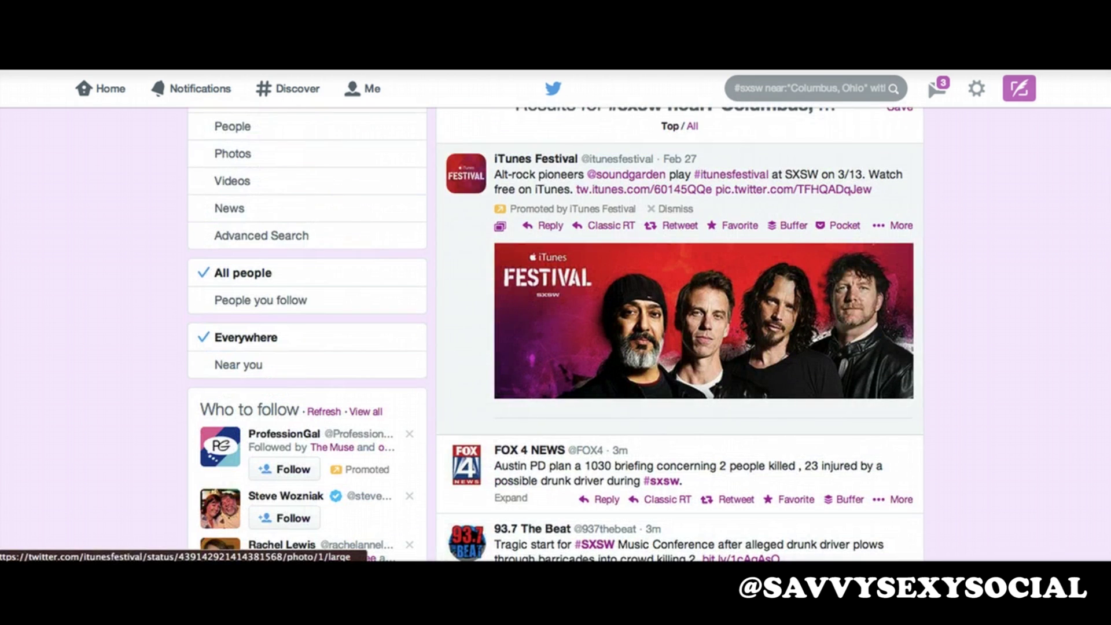
pyautogui.click(693, 126)
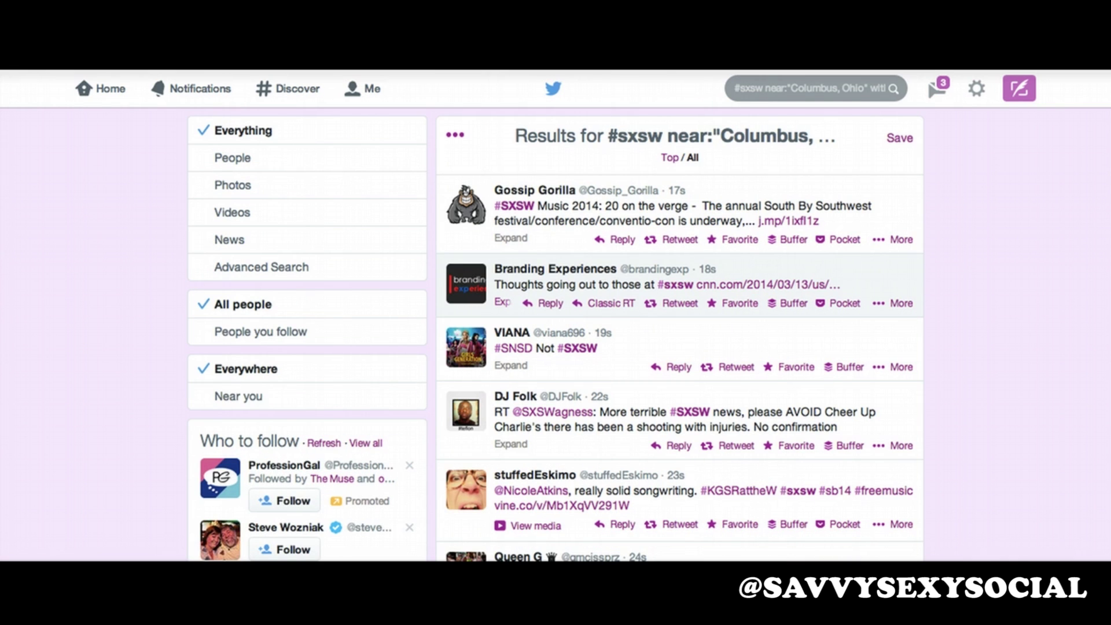
# Read through the full list of #sxsw tweets and load the newly arrived results
pyautogui.scroll(-5, 736, 304)
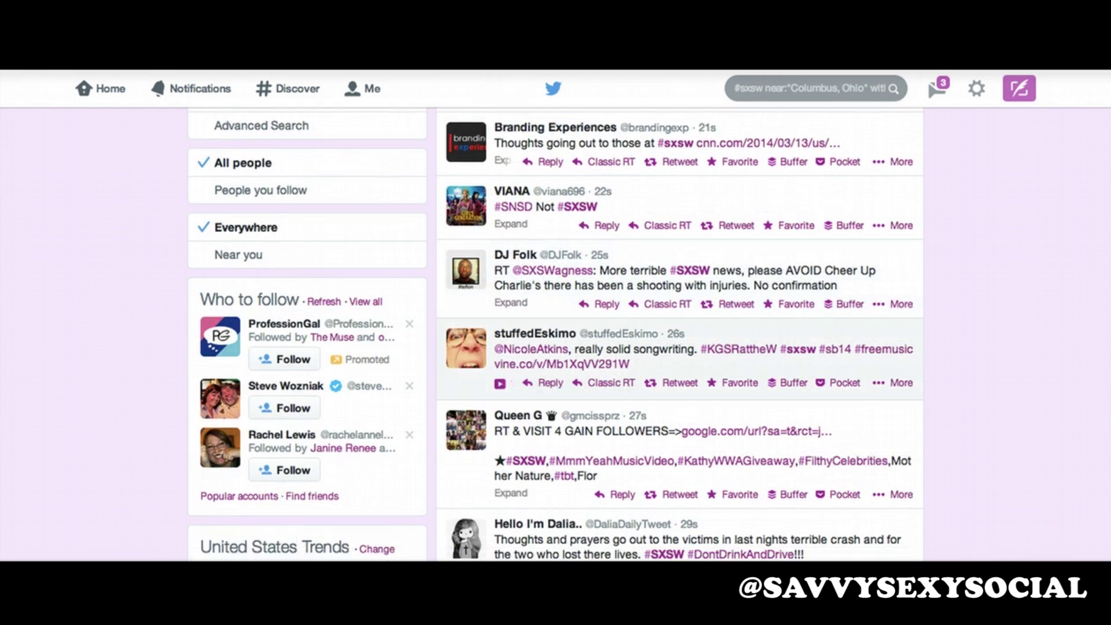
pyautogui.scroll(-5, 736, 304)
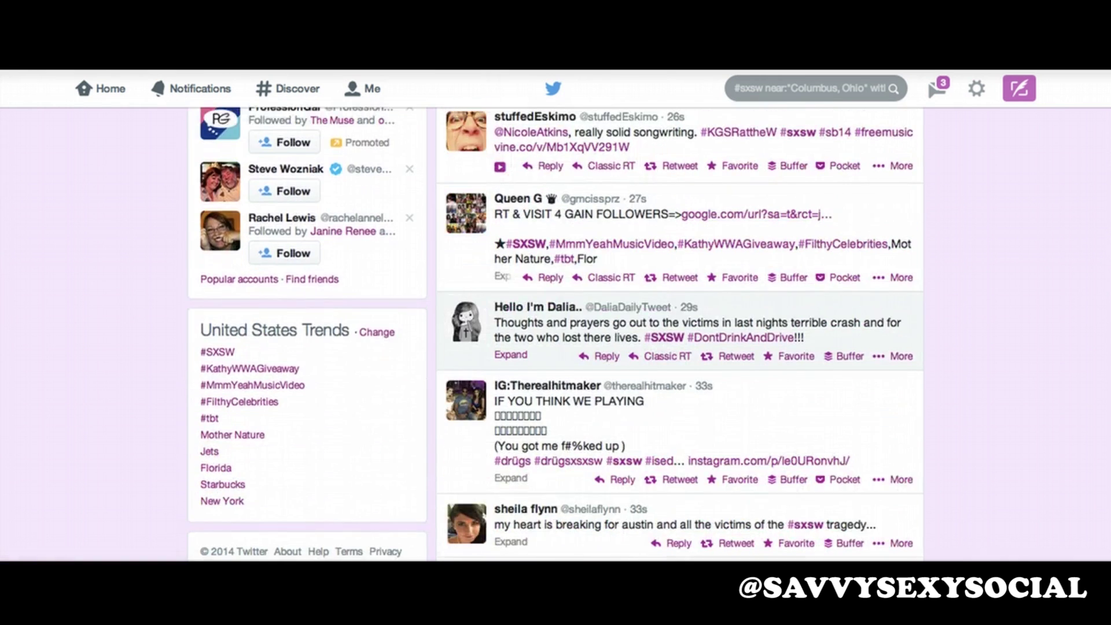
pyautogui.scroll(-3, 736, 305)
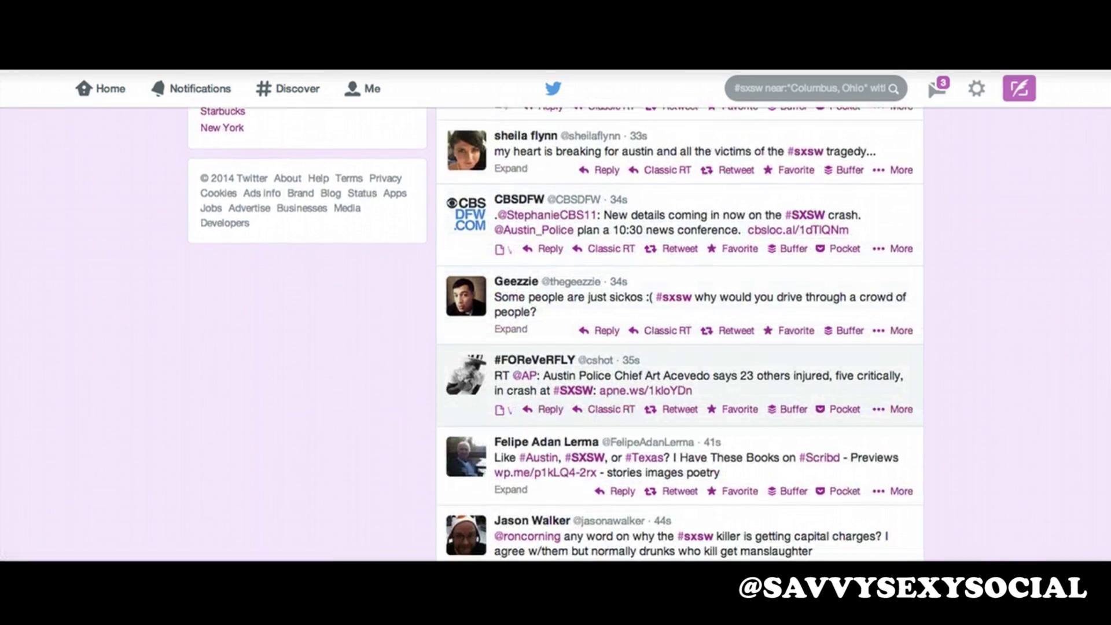
pyautogui.scroll(-2, 681, 382)
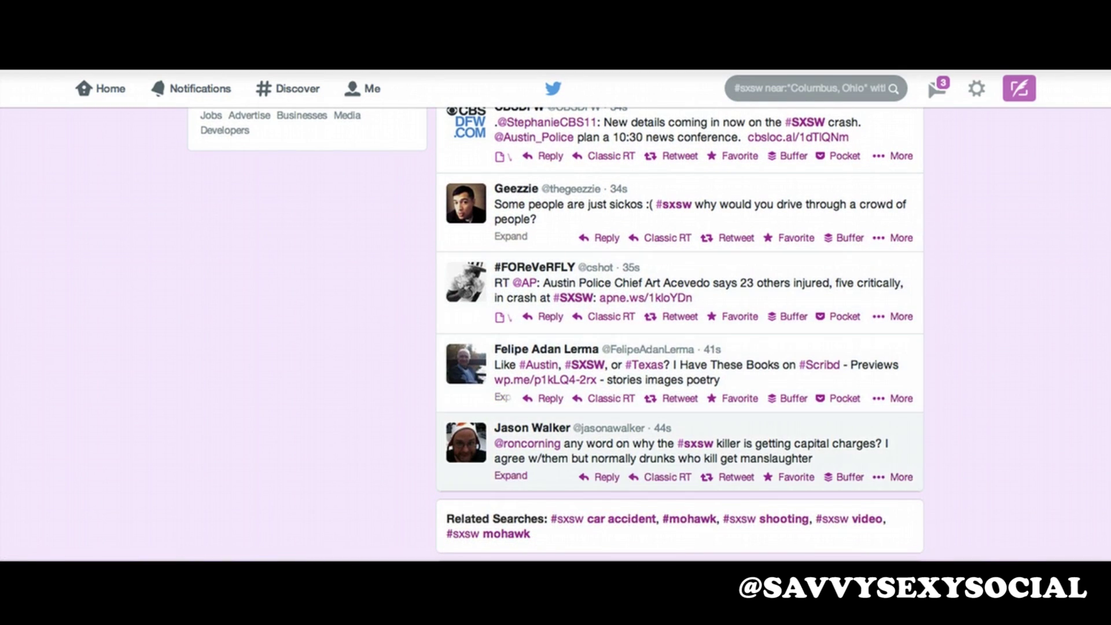
pyautogui.scroll(3, 680, 289)
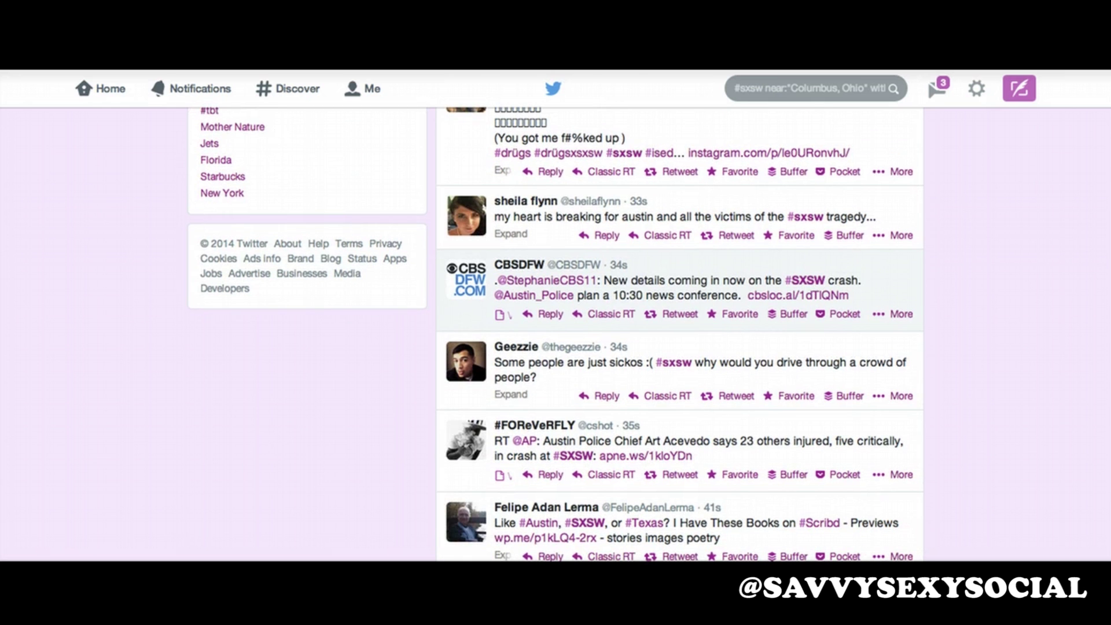
pyautogui.scroll(15, 681, 334)
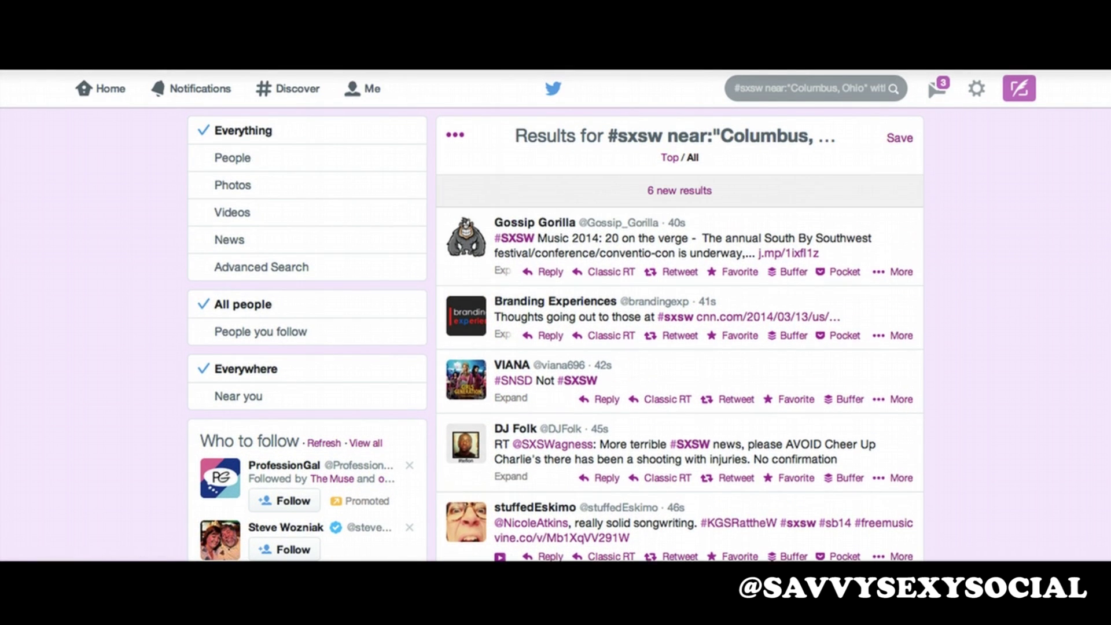
pyautogui.click(679, 191)
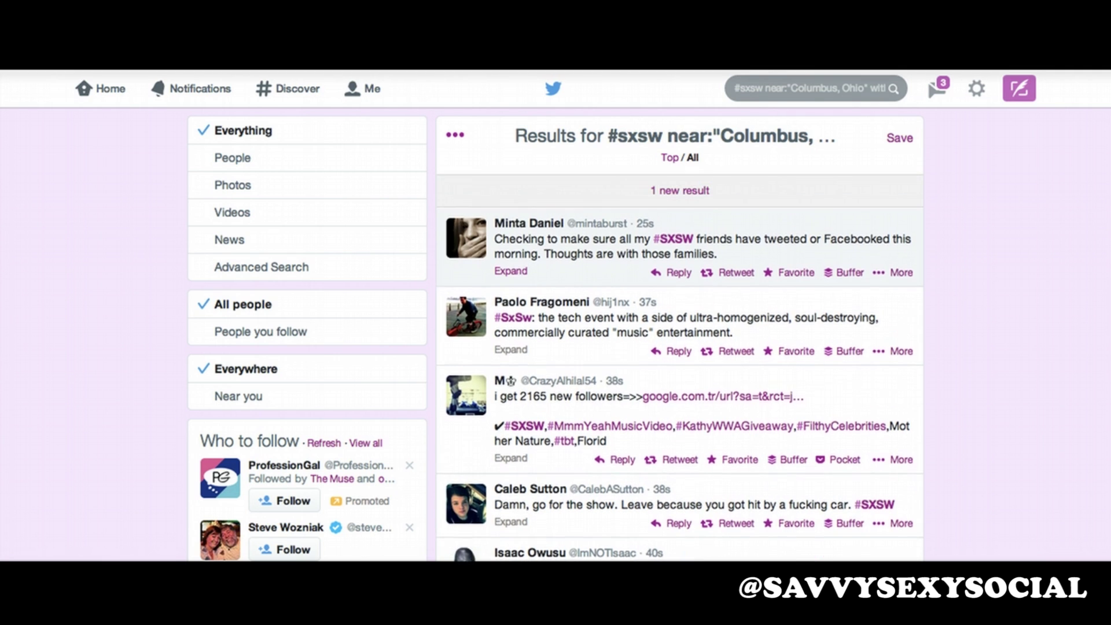
pyautogui.click(680, 190)
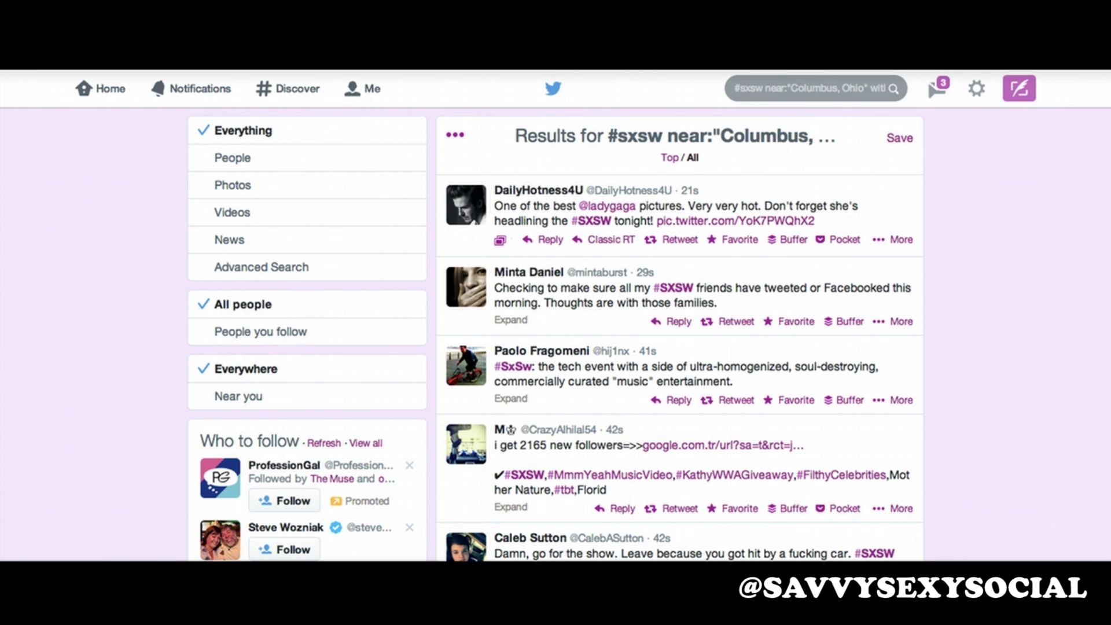
# Replace the #sxsw keyword in the search query with breakfast, keeping the location operators
pyautogui.moveTo(765, 88); pyautogui.dragTo(734, 88)
pyautogui.click(734, 88)
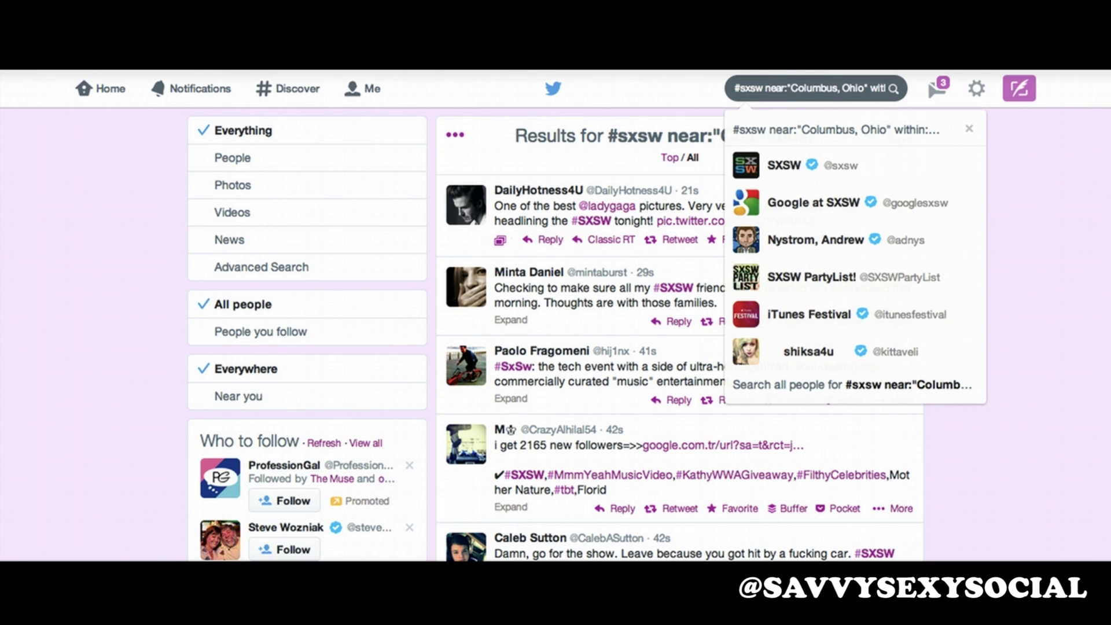
pyautogui.moveTo(763, 88); pyautogui.dragTo(885, 88)
pyautogui.click(885, 88)
pyautogui.press('Down')
pyautogui.press('BackSpace')
pyautogui.press('BackSpace')
pyautogui.press('BackSpace')
pyautogui.press('BackSpace')
pyautogui.press('BackSpace')
pyautogui.write('breakfa')
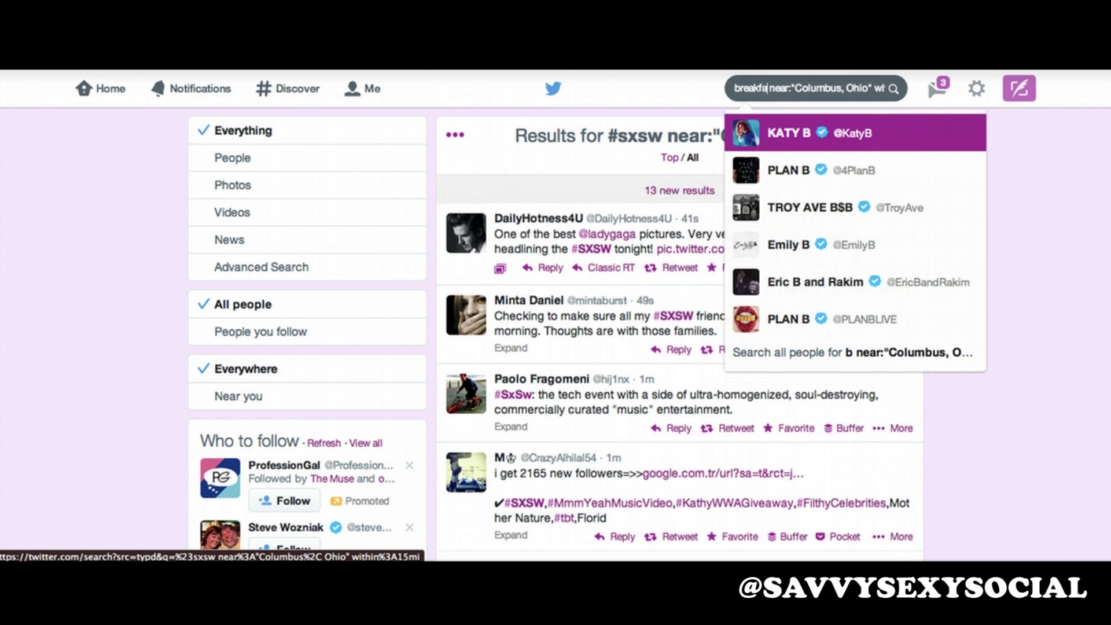
pyautogui.write('st')
# Set the query's search radius to 5mi and run the breakfast search near Columbus, Ohio
pyautogui.moveTo(819, 88); pyautogui.dragTo(884, 88)
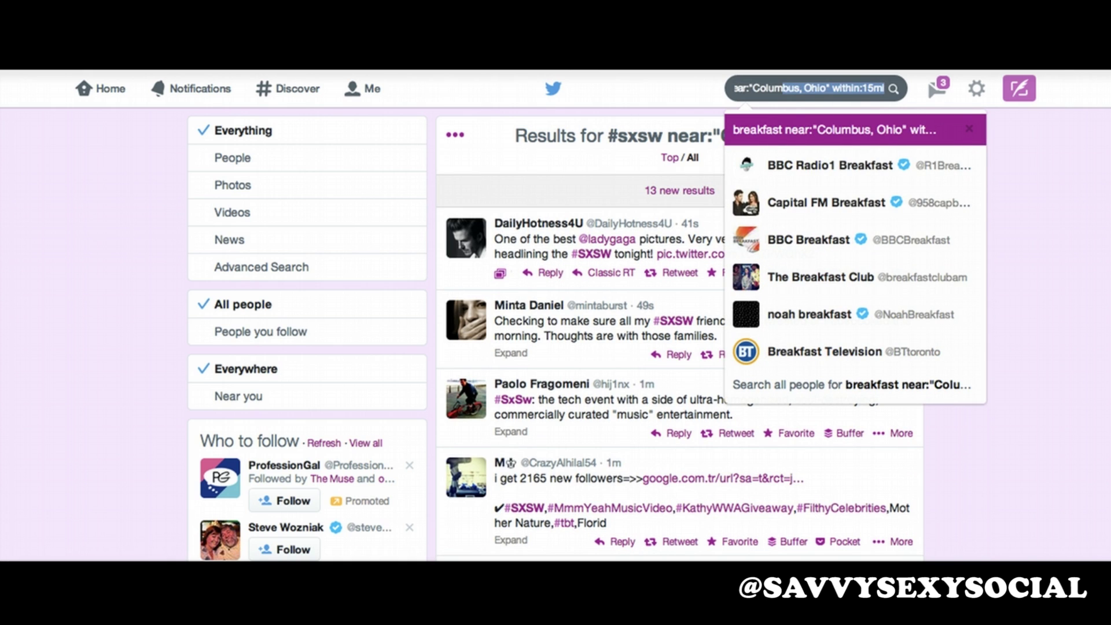
pyautogui.click(848, 88)
pyautogui.doubleClick(850, 88)
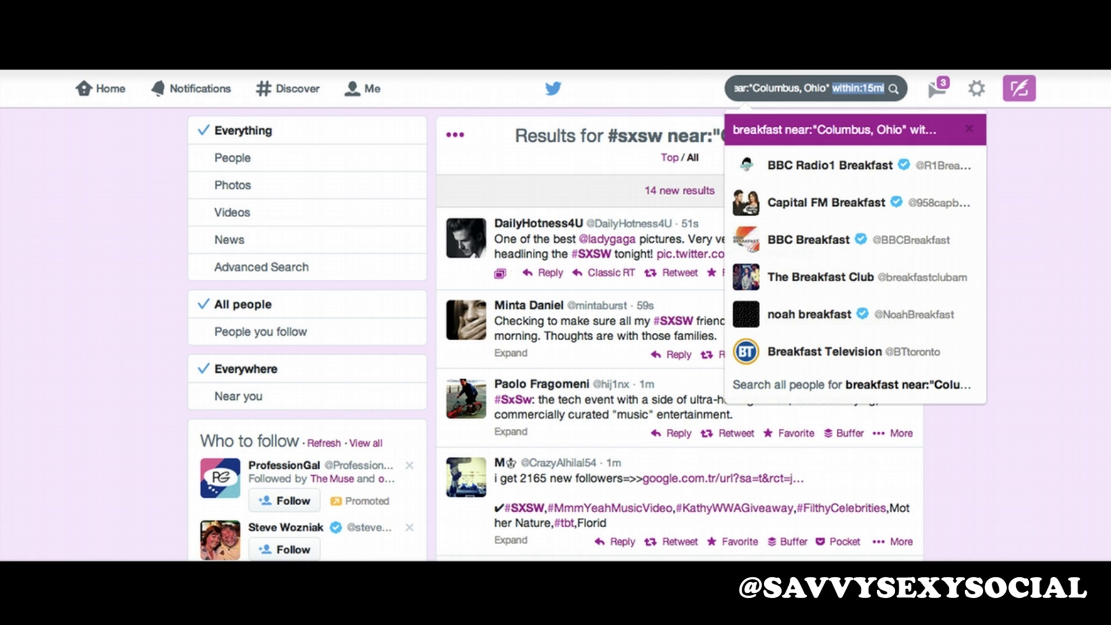
pyautogui.click(873, 88)
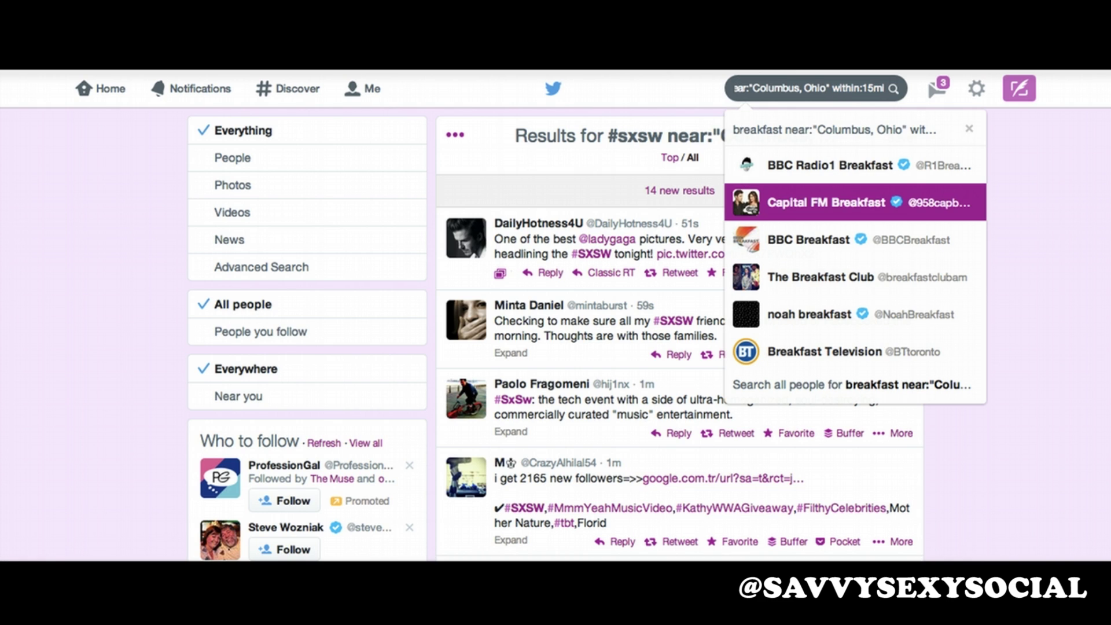
pyautogui.press('BackSpace')
pyautogui.press('BackSpace')
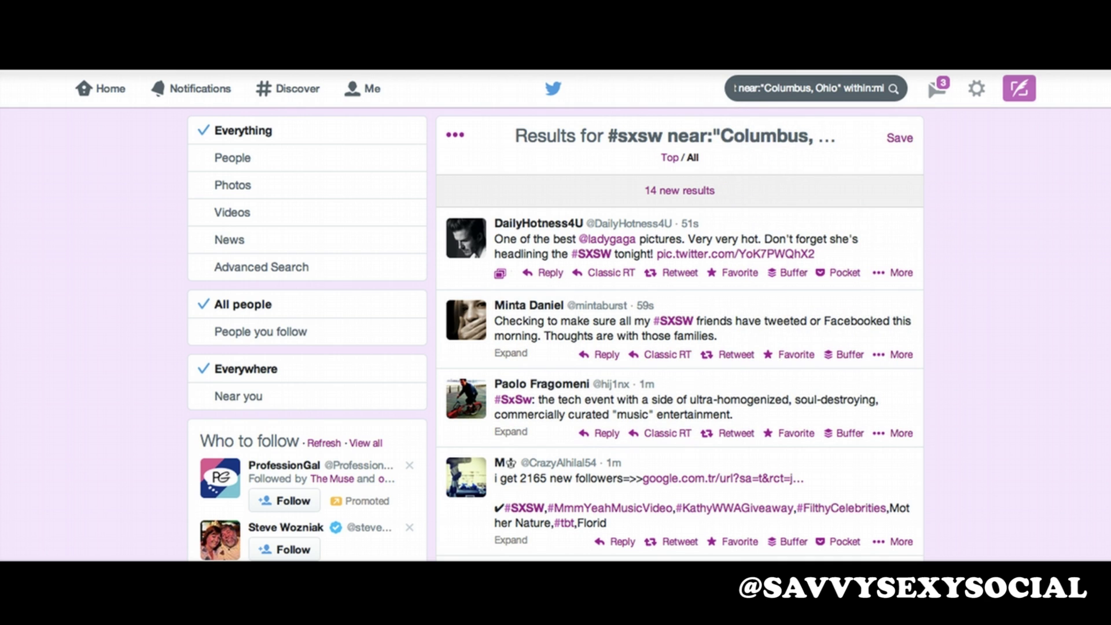
pyautogui.write('5')
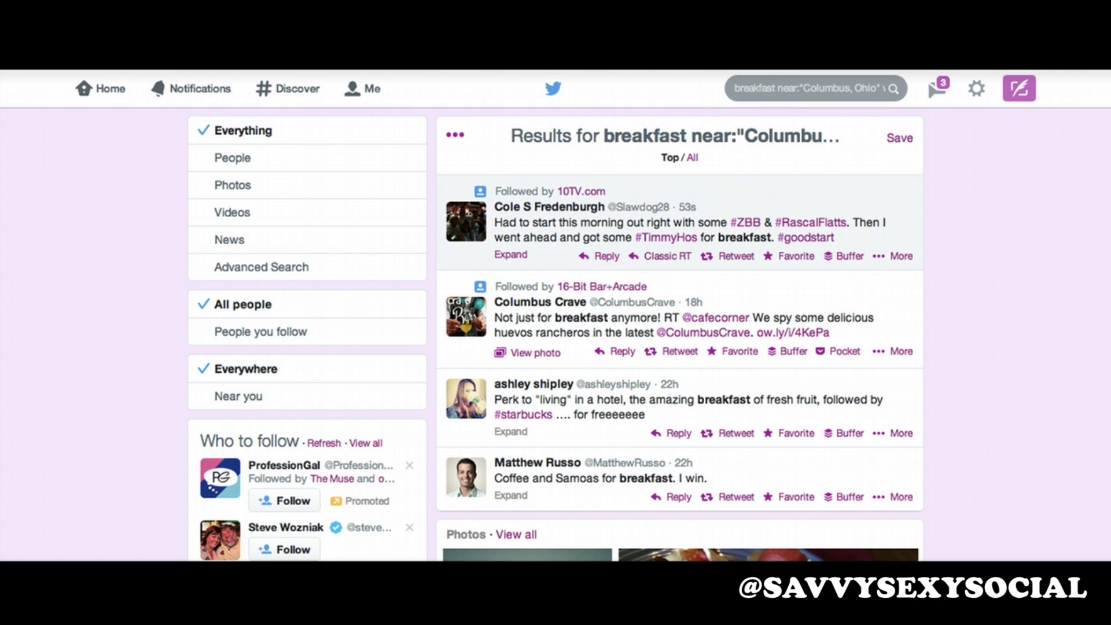
# Switch the breakfast results to all tweets and browse through the list
pyautogui.click(692, 157)
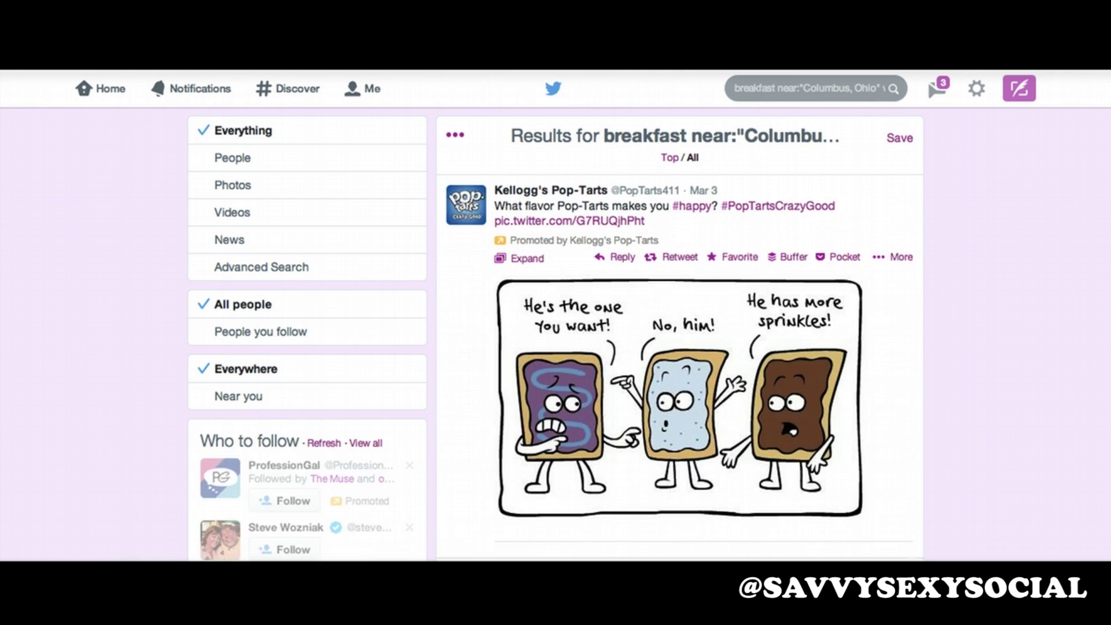
pyautogui.scroll(-15, 680, 334)
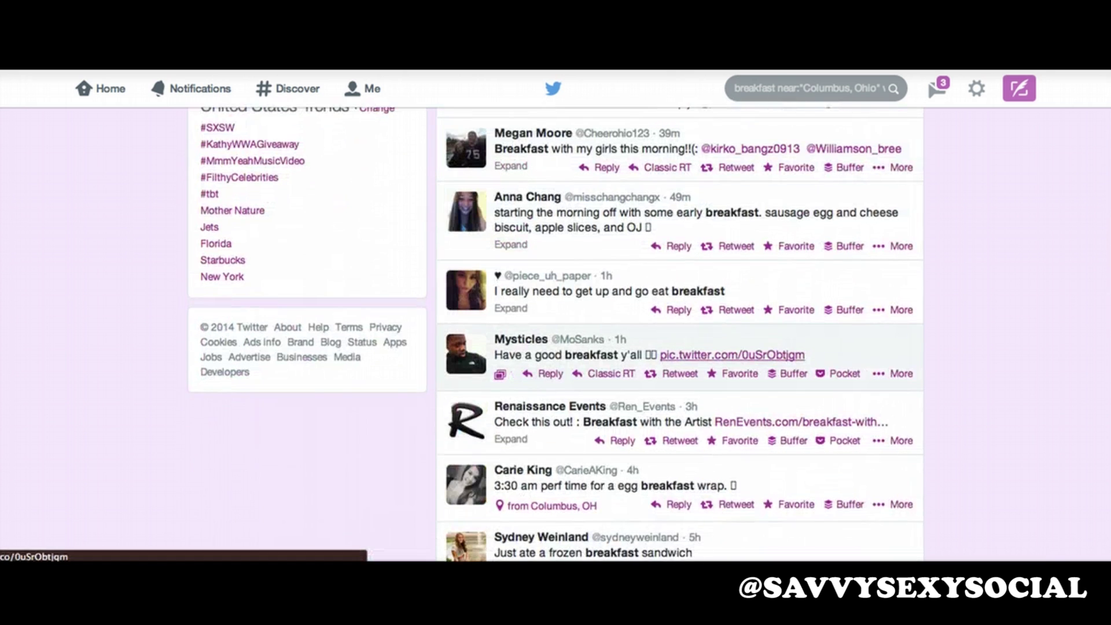
# Read further down the list of breakfast tweets near Columbus, Ohio to examine the older local results
pyautogui.scroll(-6, 680, 334)
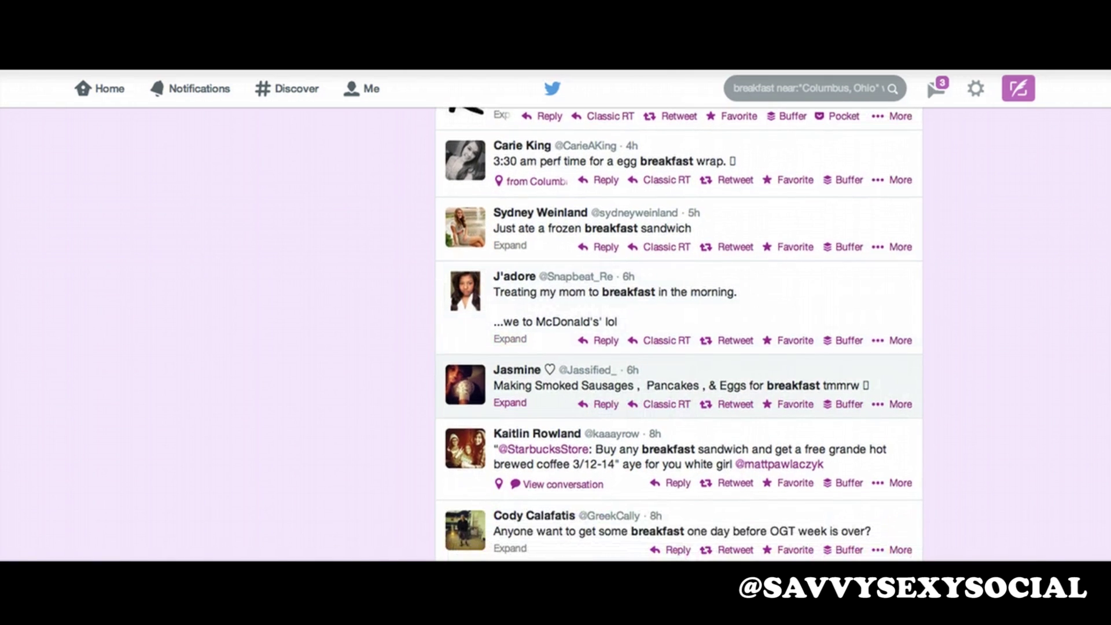
pyautogui.scroll(-5, 680, 334)
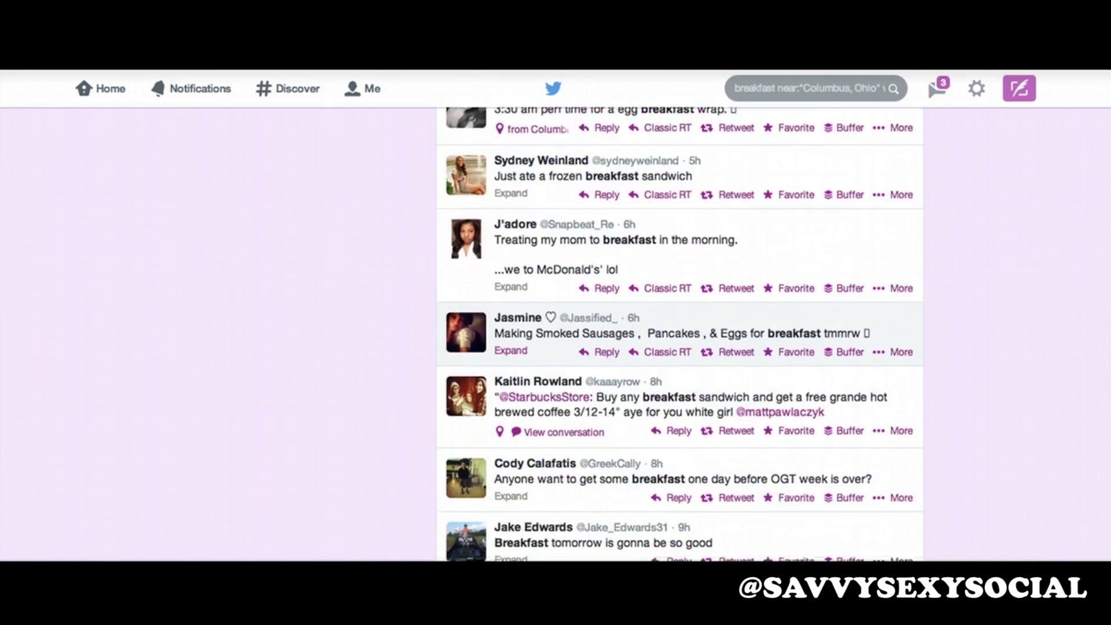
pyautogui.scroll(-2, 680, 334)
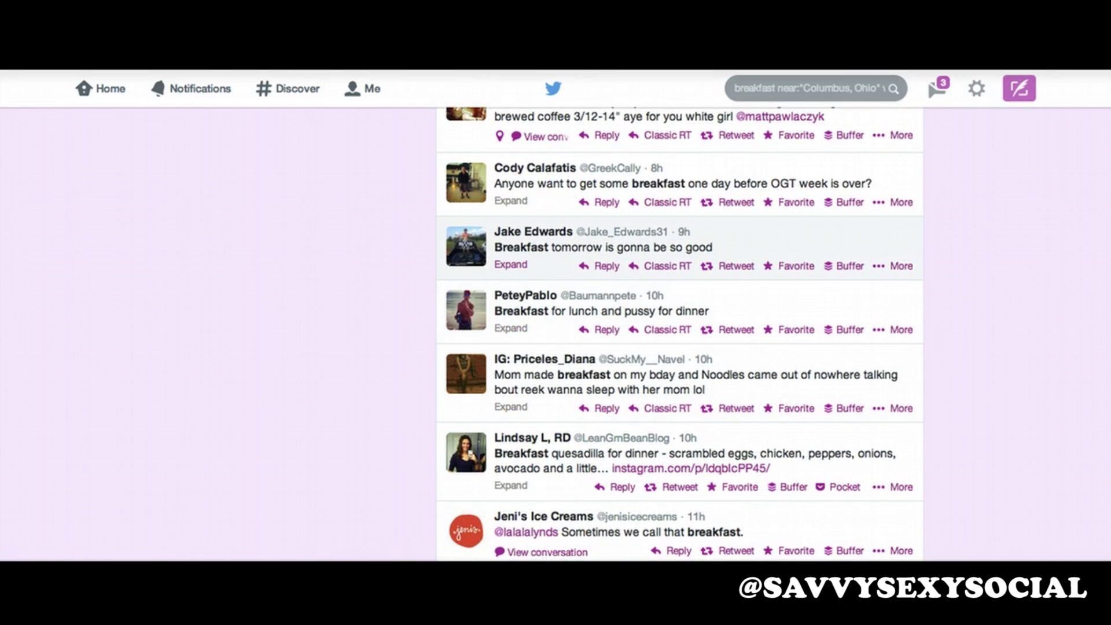
pyautogui.scroll(-4, 681, 333)
pyautogui.scroll(-3, 571, 298)
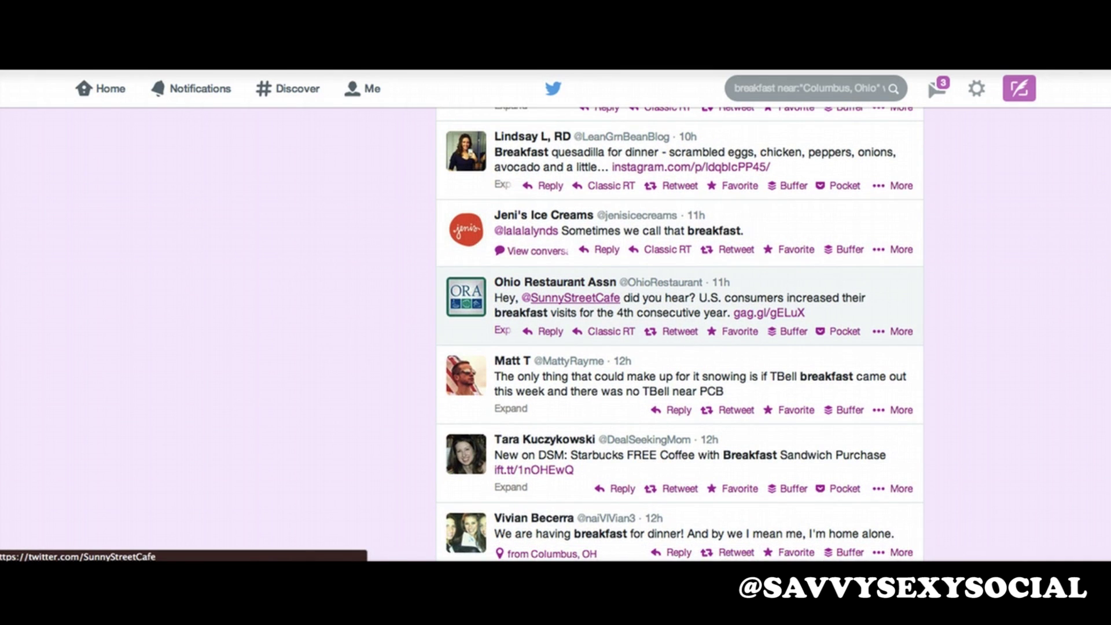
pyautogui.scroll(-10, 570, 298)
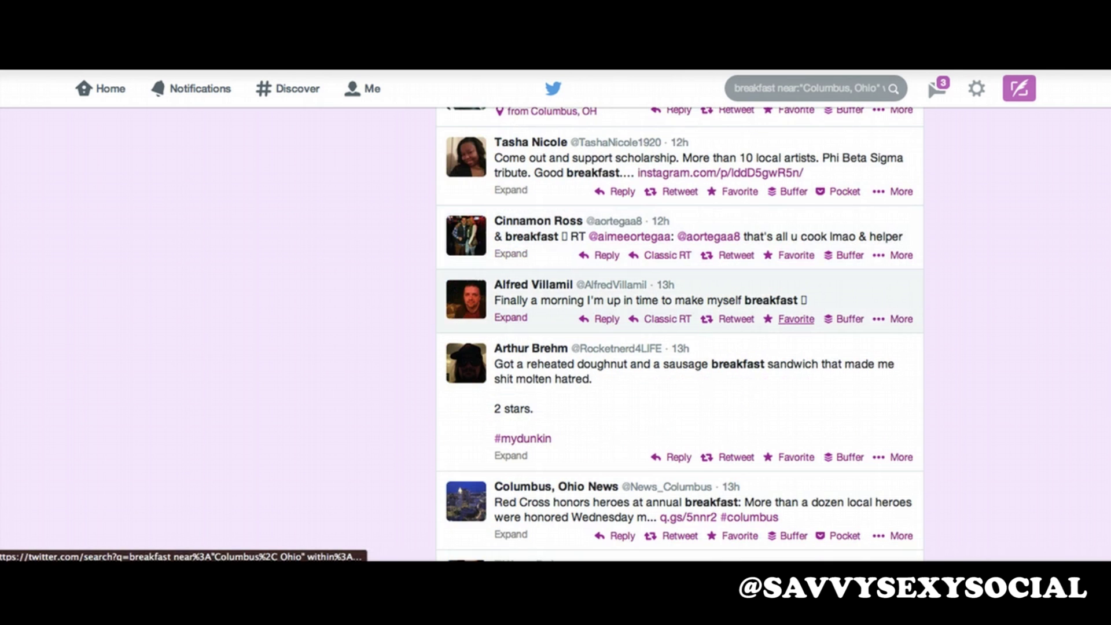
pyautogui.scroll(-1, 571, 297)
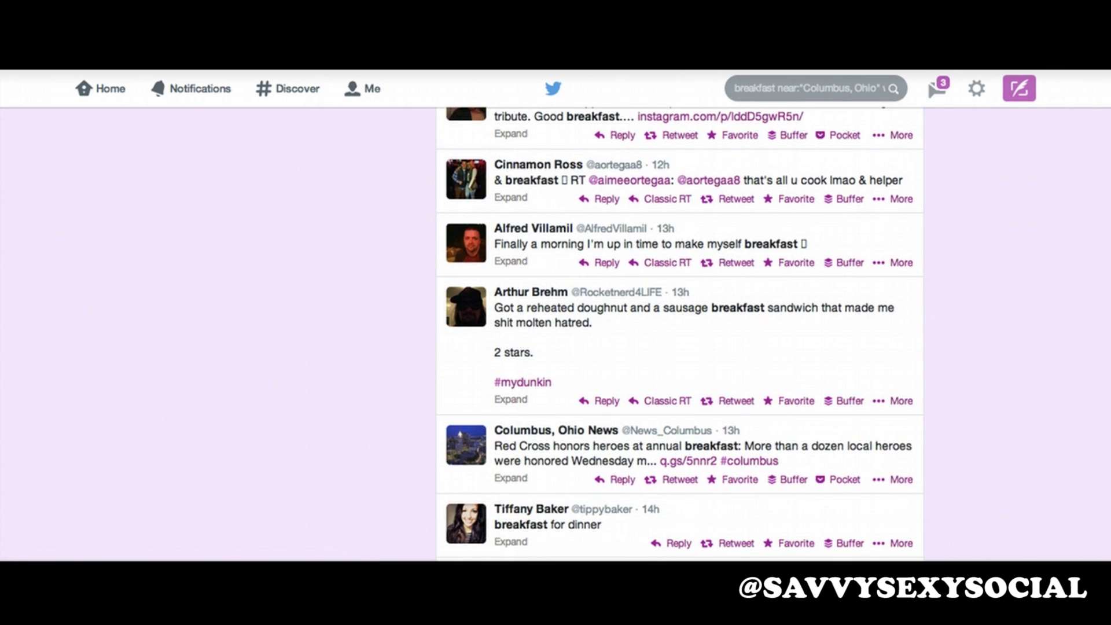
pyautogui.scroll(-6, 523, 268)
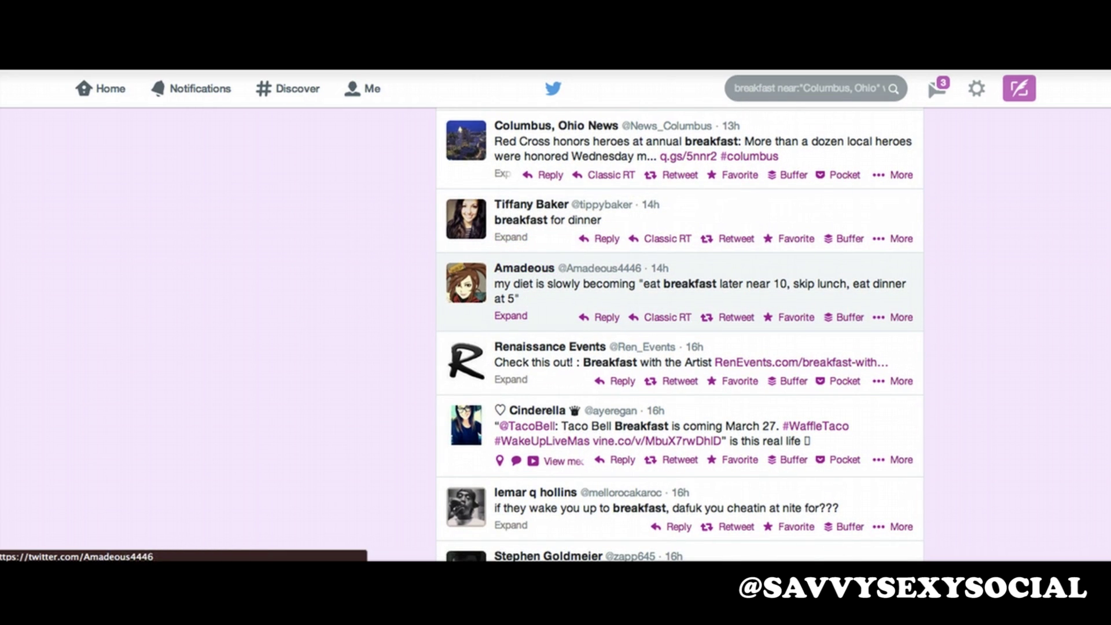
# Open the breakfast search query for editing at its Columbus, Ohio location and radius operators
pyautogui.moveTo(825, 88); pyautogui.dragTo(885, 88)
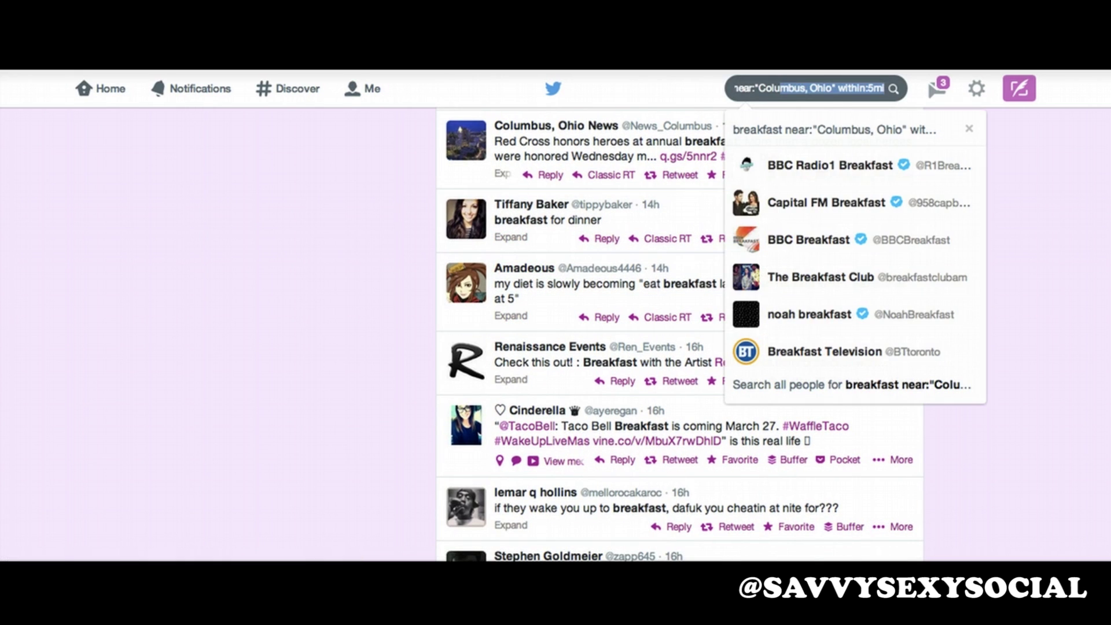
pyautogui.click(841, 87)
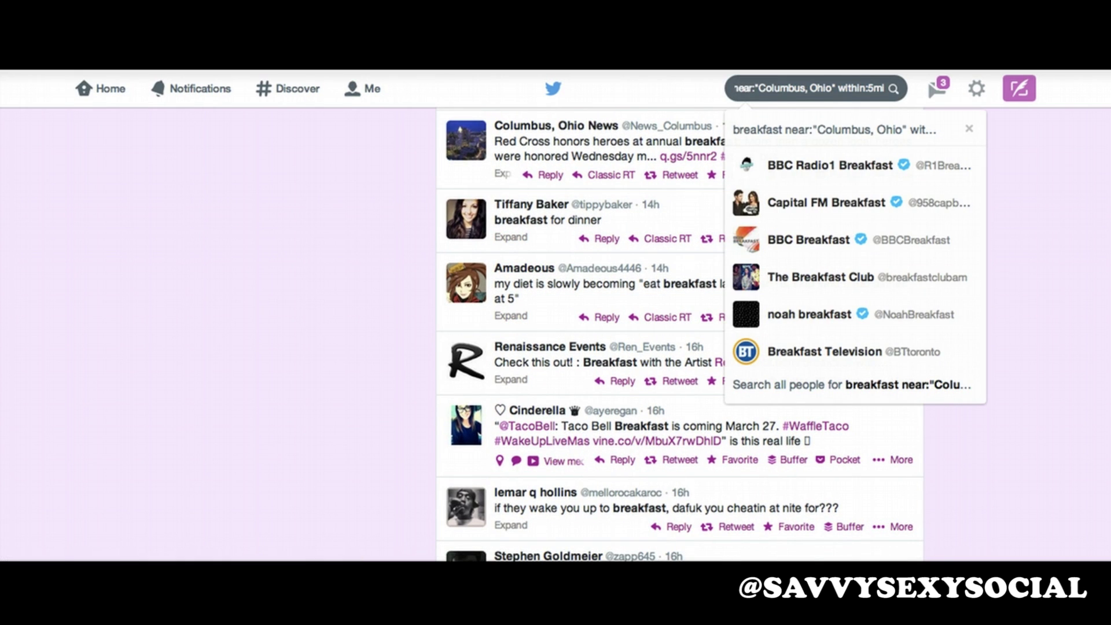